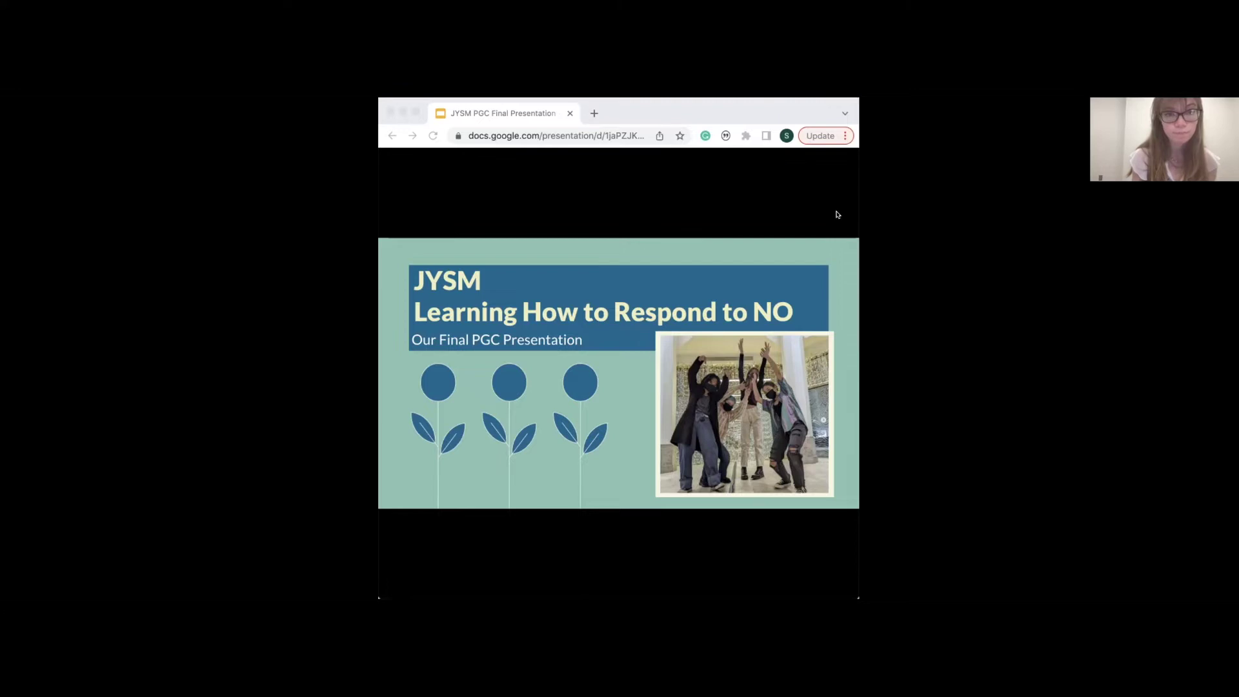
Advance the slideshow from the title slide through Project Outline to 01. School Admin.
{"action": "left_click", "coordinate": [794, 360]}
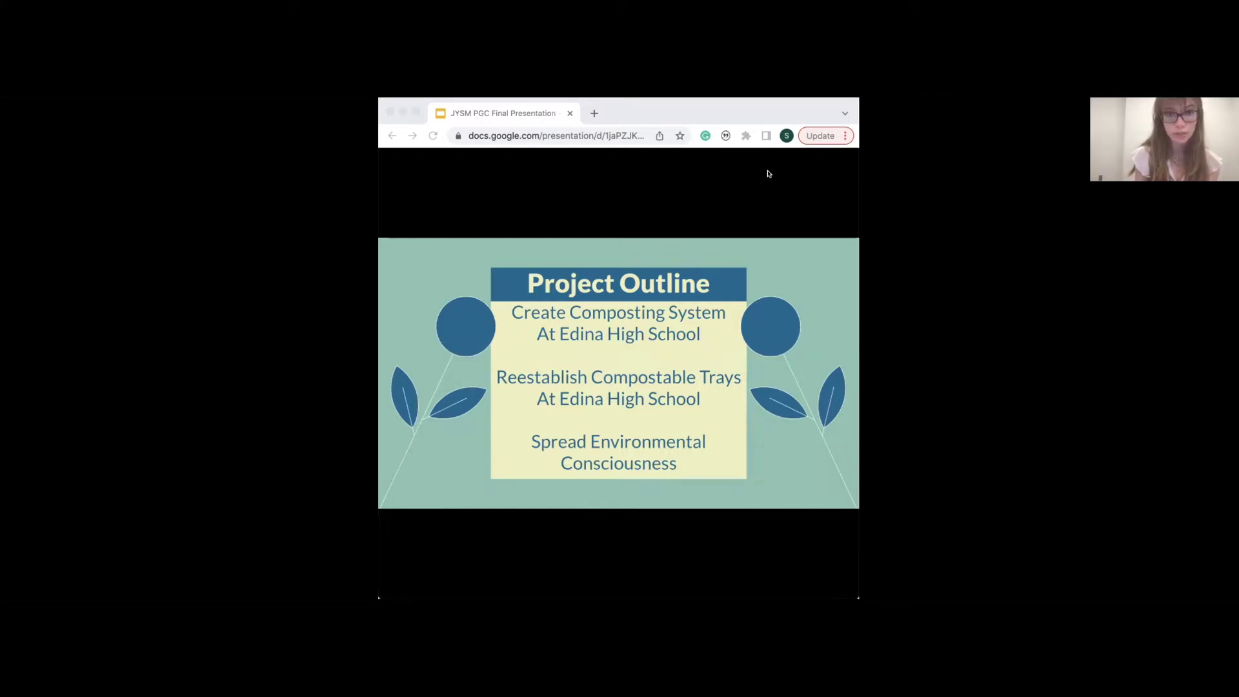
{"action": "left_click", "coordinate": [804, 362]}
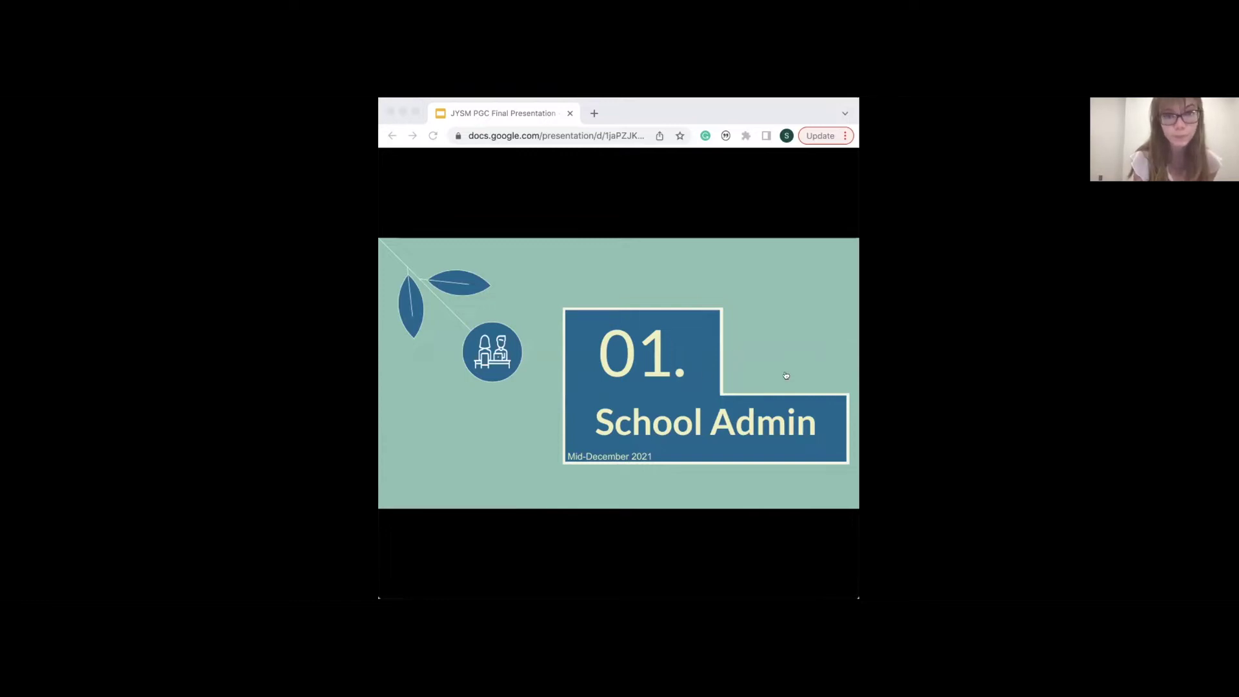
Present the two School Admin slides, including the challenge slide, then reach 02. Teachers.
{"action": "left_click", "coordinate": [786, 377]}
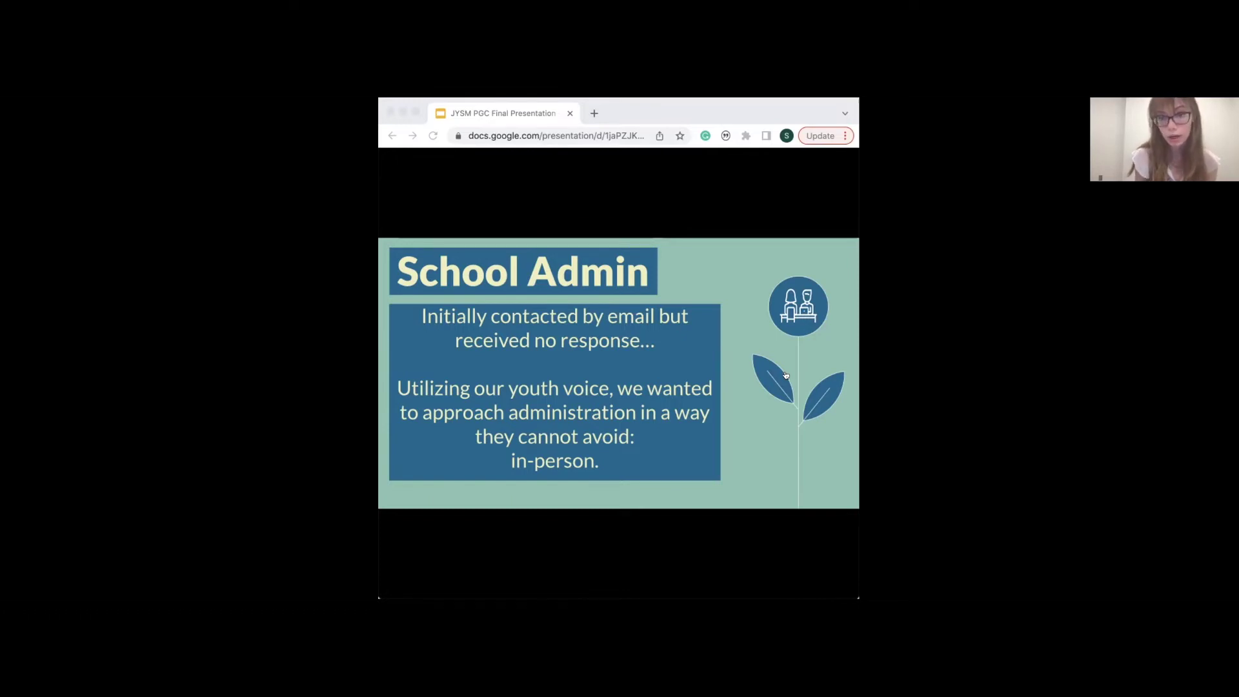
{"action": "left_click", "coordinate": [813, 366]}
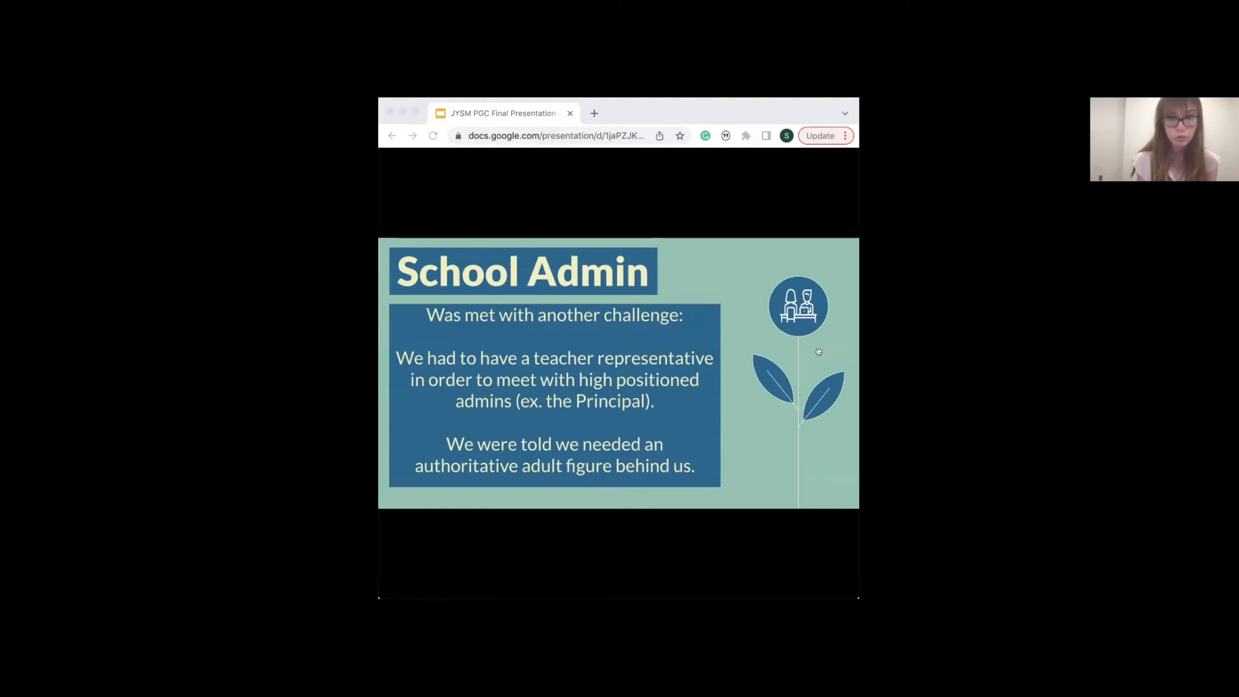
{"action": "left_click", "coordinate": [804, 360]}
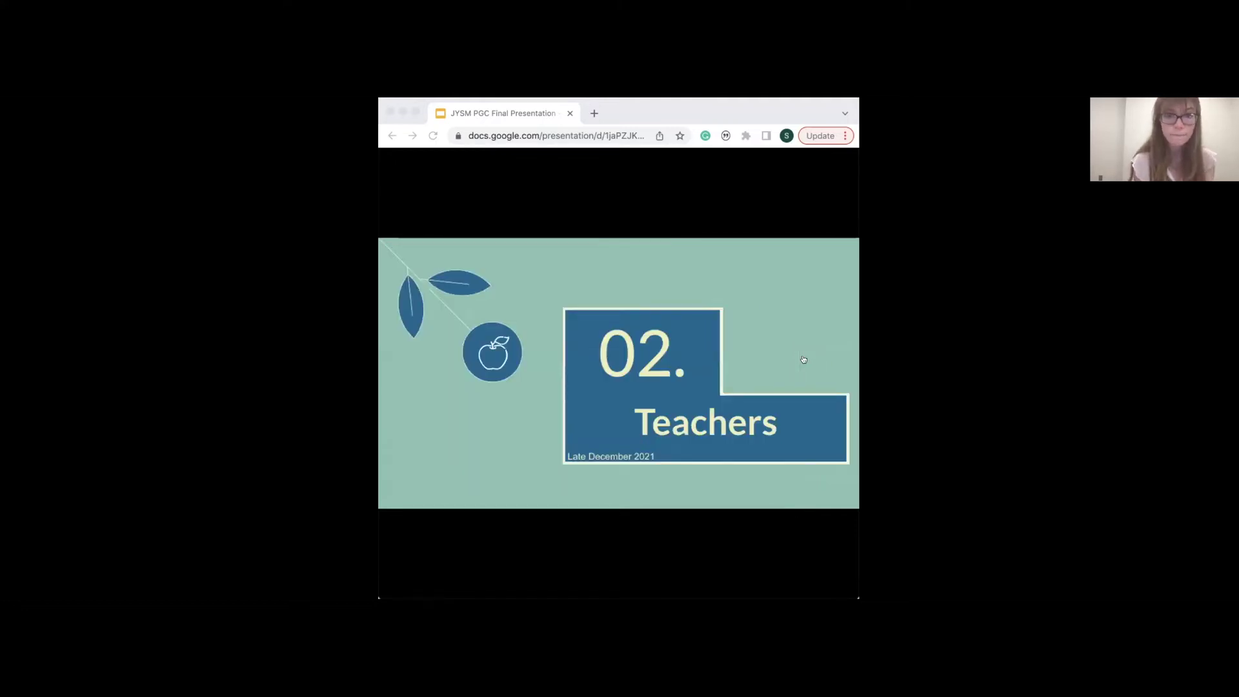
Present the Teachers content slide, then move to the 03. Clubs: Project Earth slide.
{"action": "left_click", "coordinate": [804, 361]}
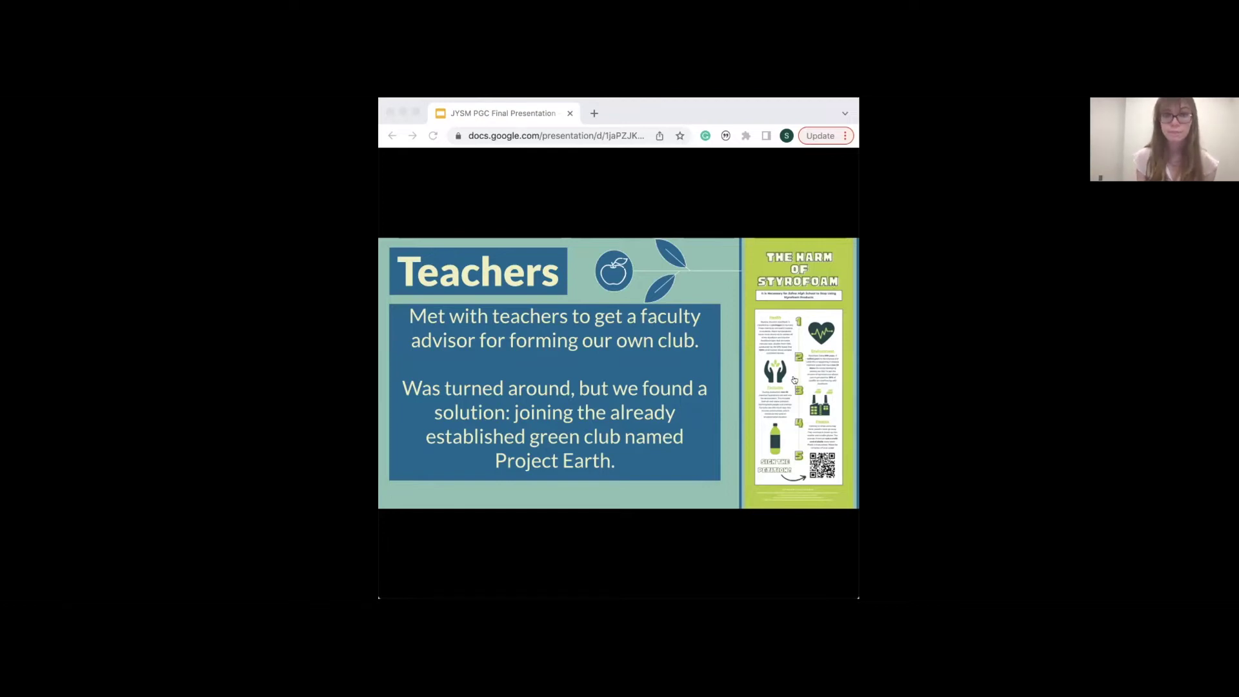
{"action": "left_click", "coordinate": [794, 379]}
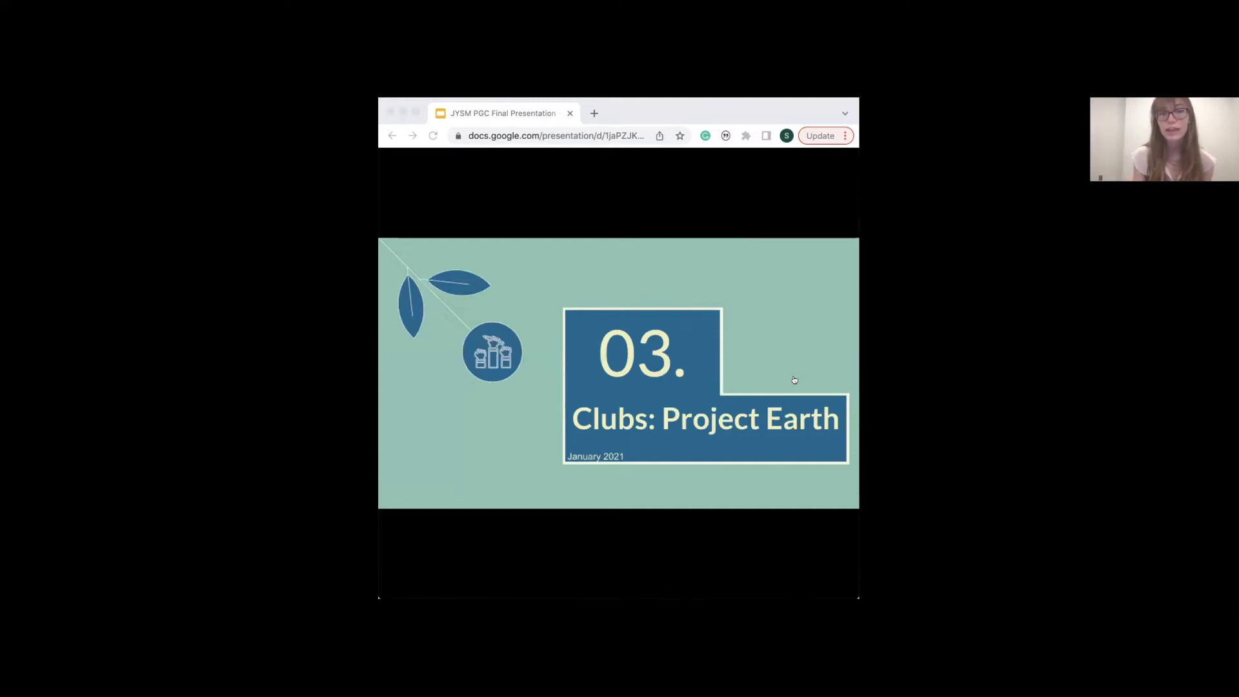
Present both Project Earth content slides, then move to the 04. Government slide.
{"action": "left_click", "coordinate": [796, 360]}
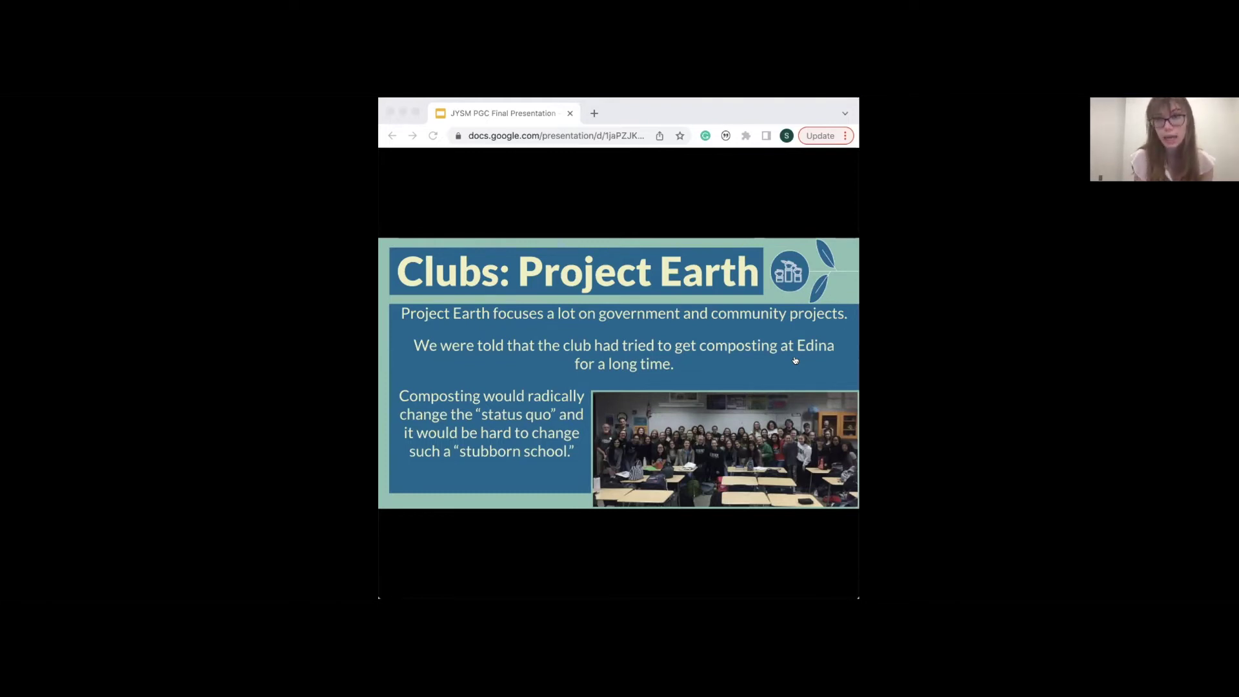
{"action": "left_click", "coordinate": [783, 362]}
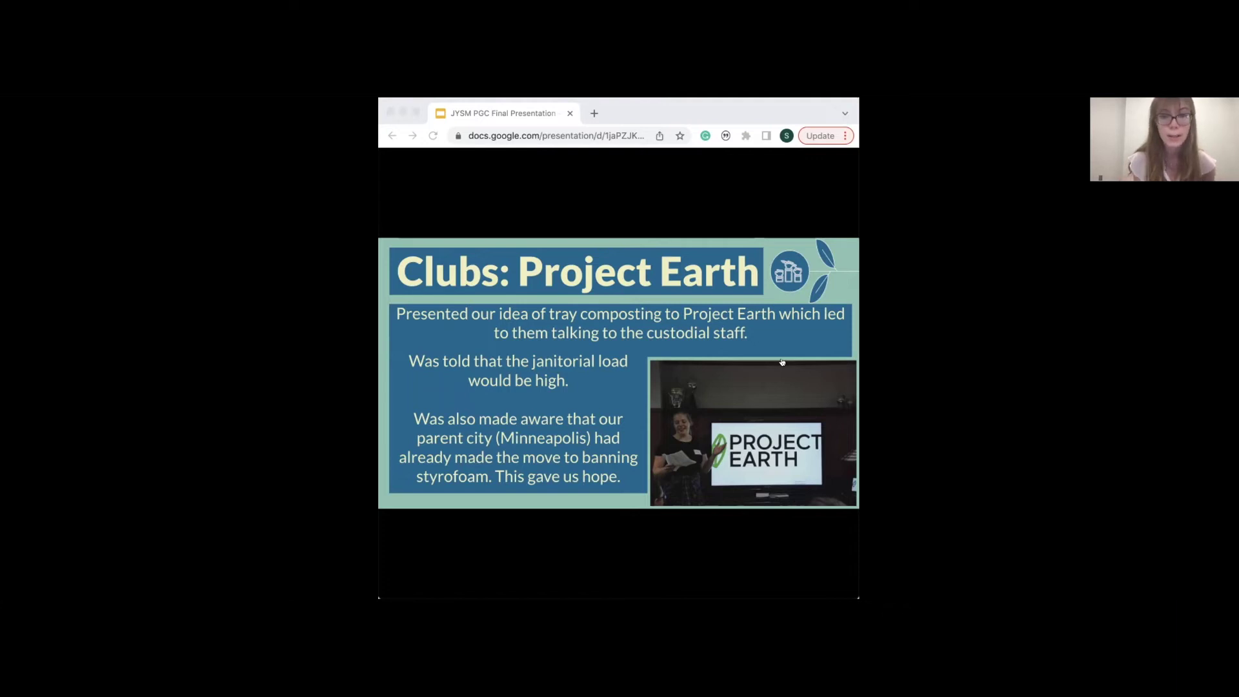
{"action": "left_click", "coordinate": [783, 365]}
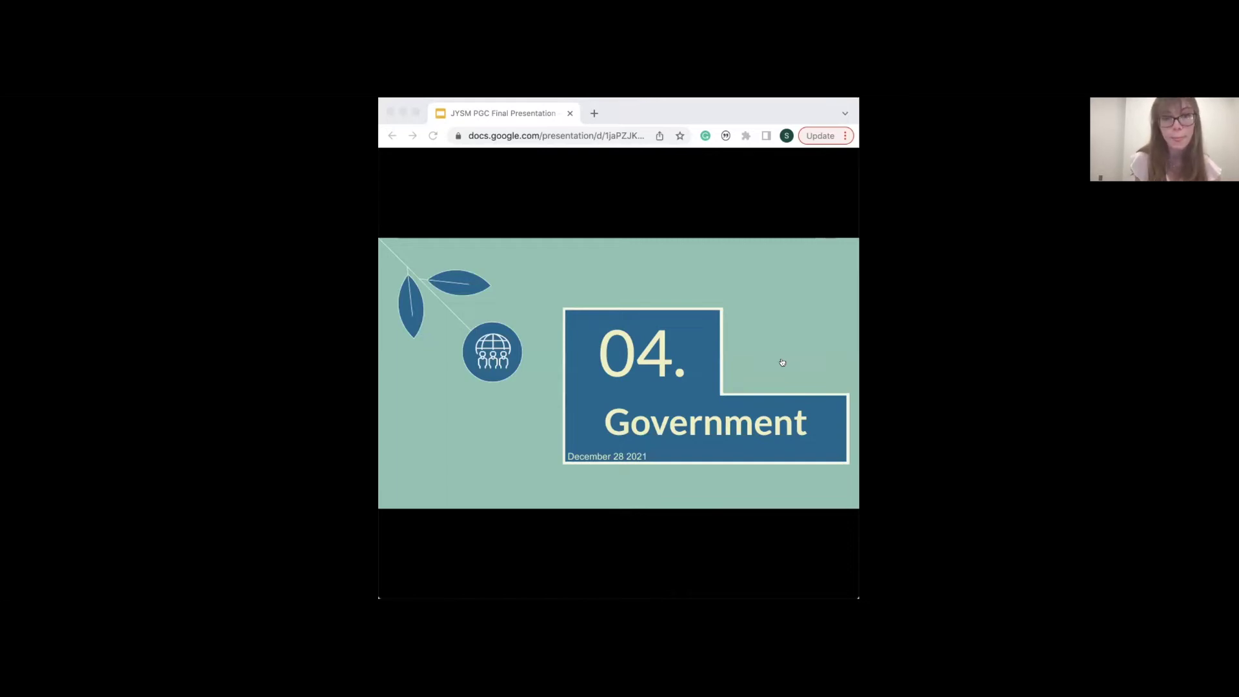
Present the Government content slide, then move to the 05. School Board slide.
{"action": "left_click", "coordinate": [783, 364]}
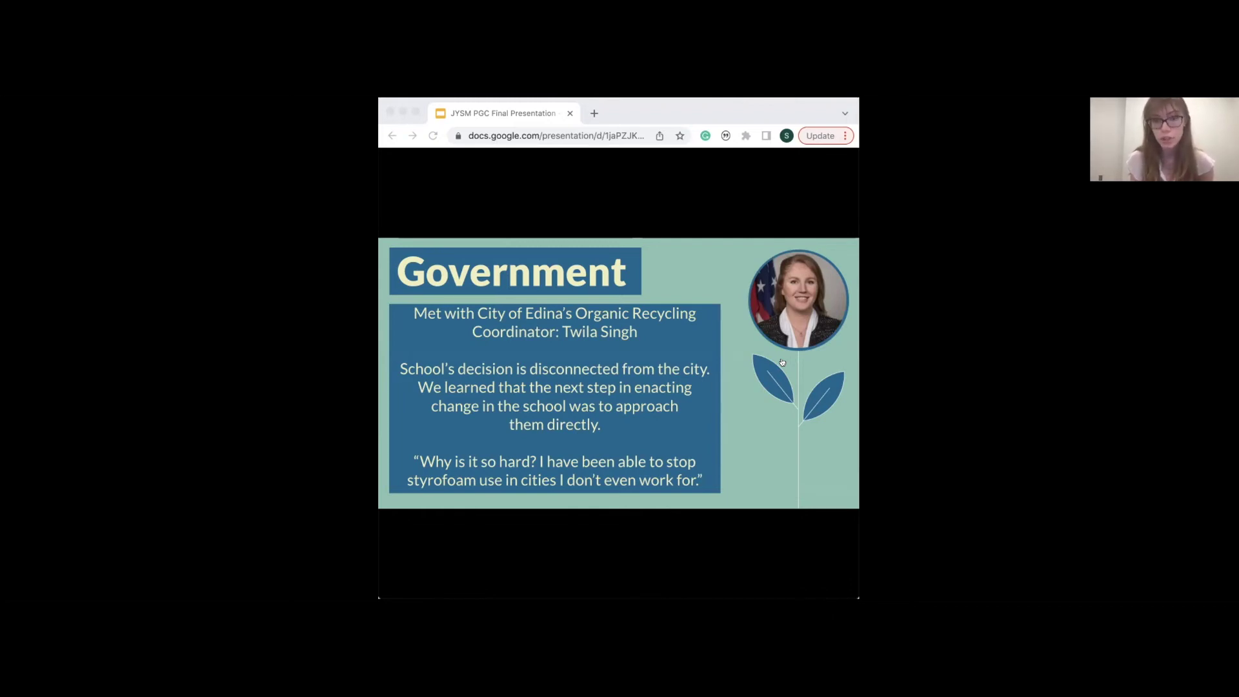
{"action": "left_click", "coordinate": [783, 363]}
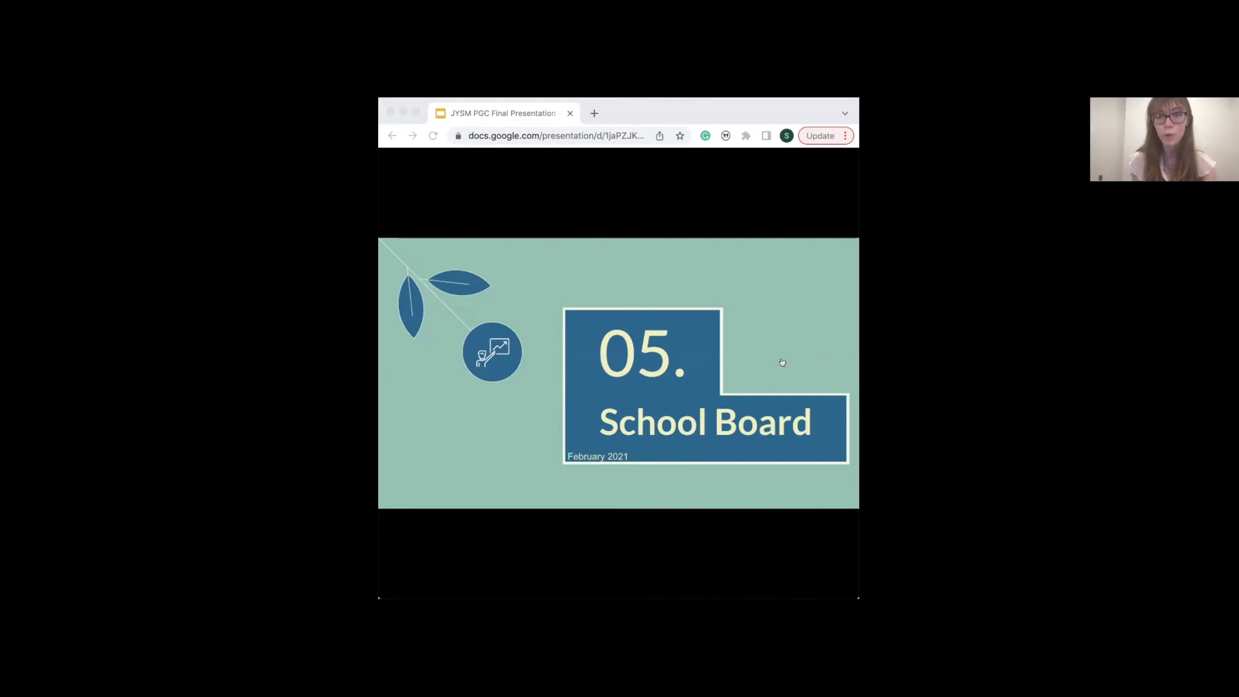
Present the School Board content slide, then move to the 06. Community slide.
{"action": "left_click", "coordinate": [783, 363]}
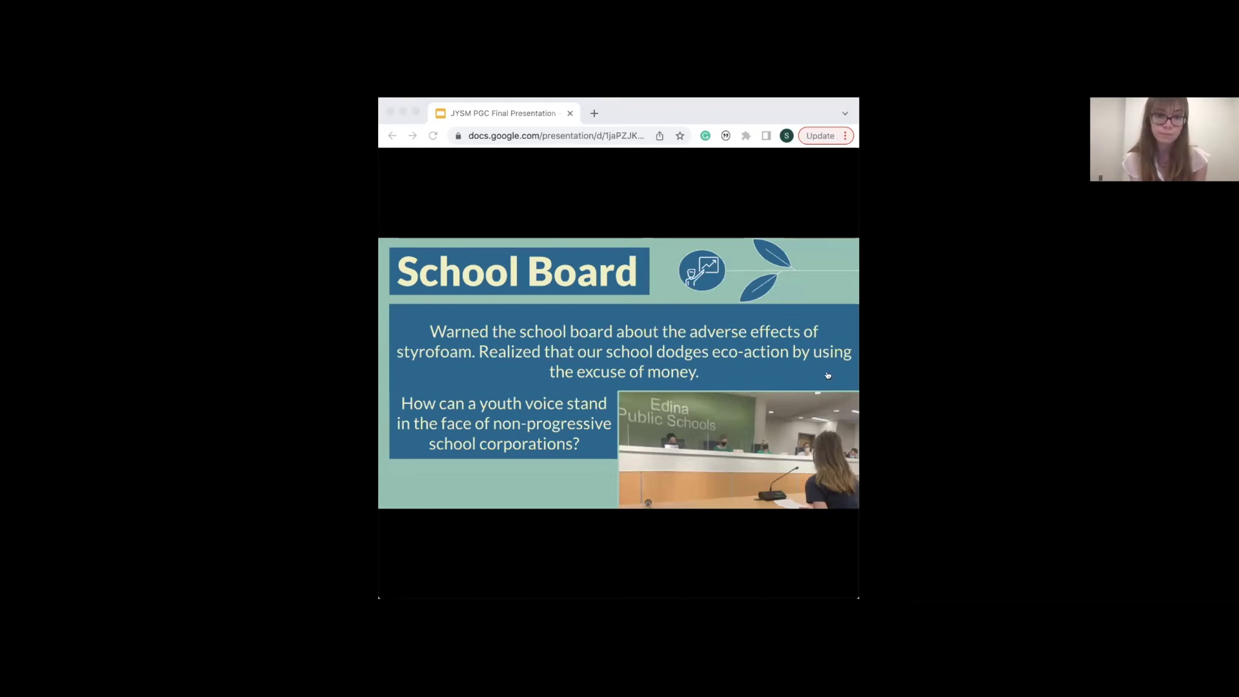
{"action": "left_click", "coordinate": [792, 364]}
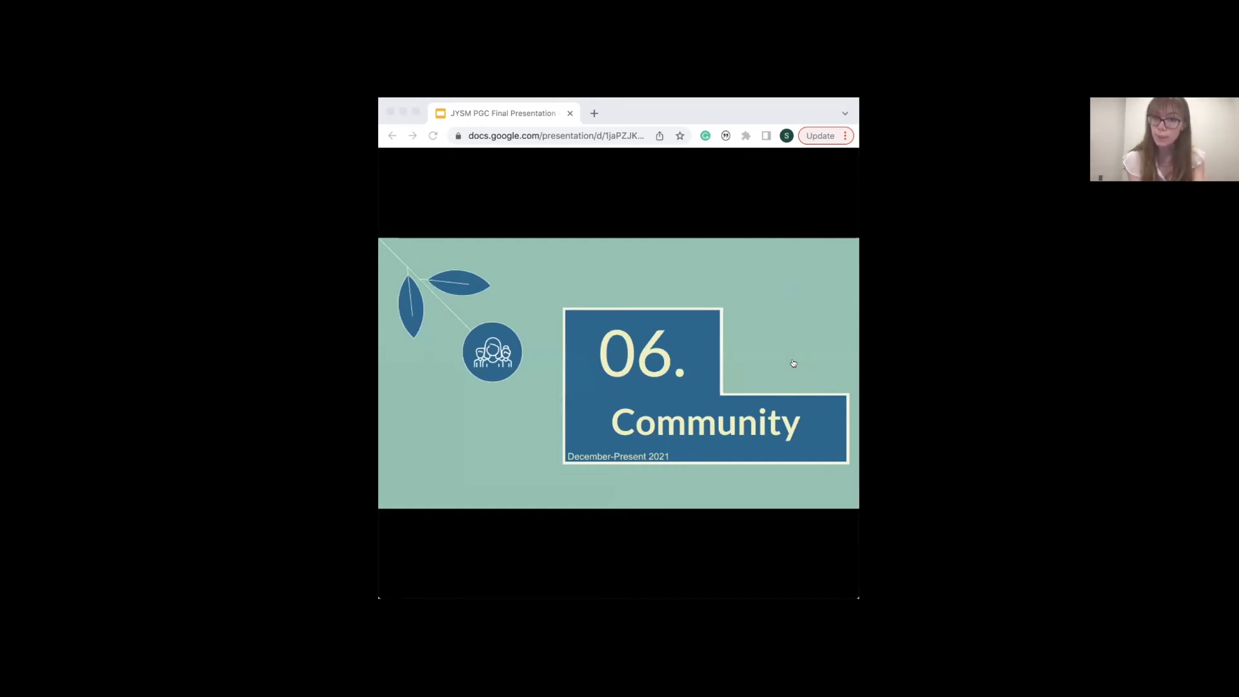
Present the petition and community-support slides, ending on the environmental summit slide.
{"action": "left_click", "coordinate": [793, 365]}
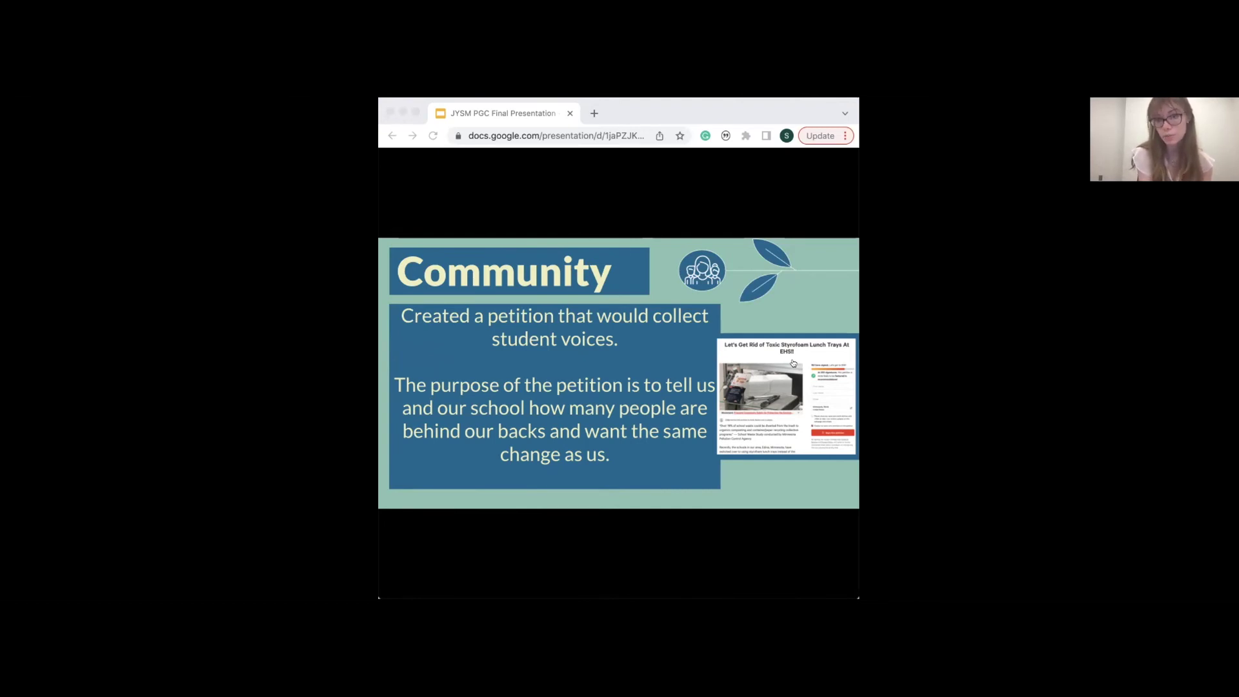
{"action": "key", "text": "Right"}
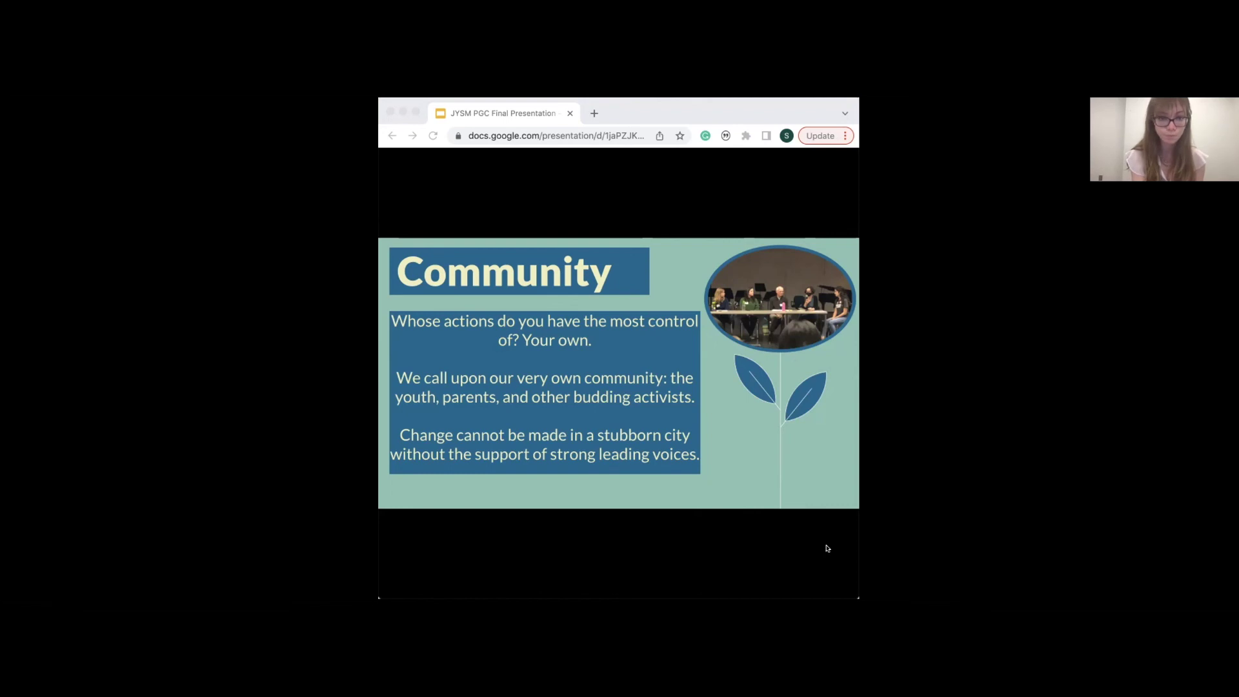
{"action": "left_click", "coordinate": [795, 372]}
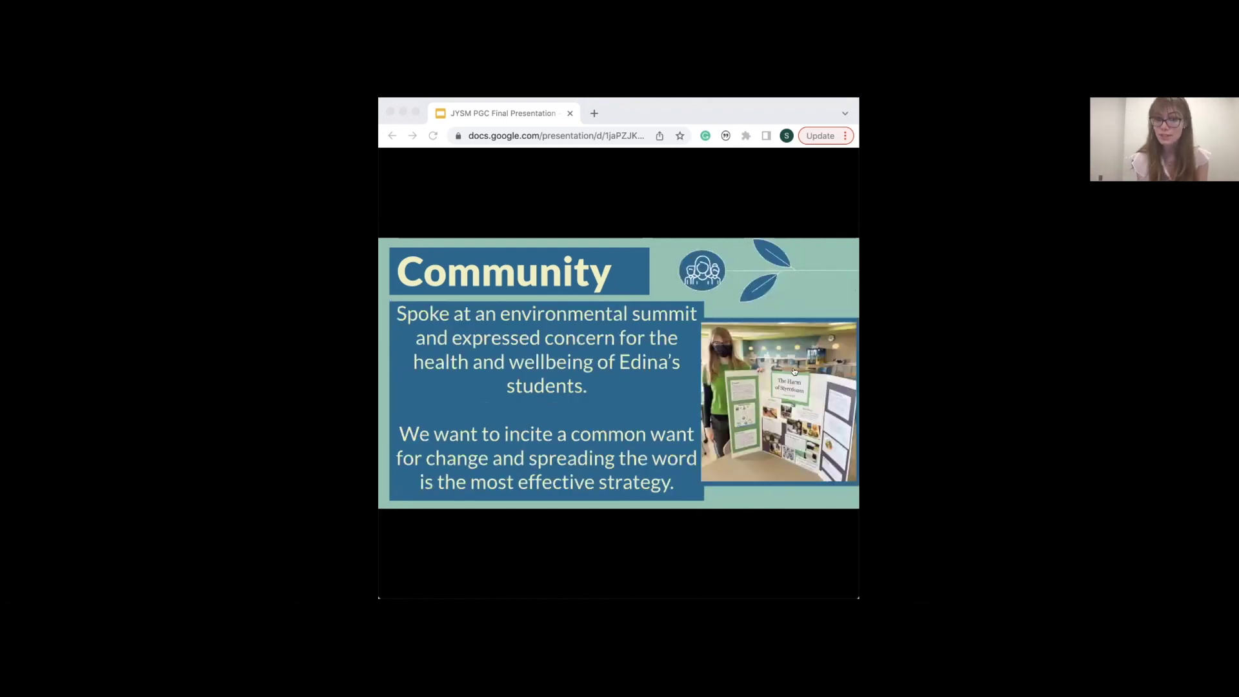
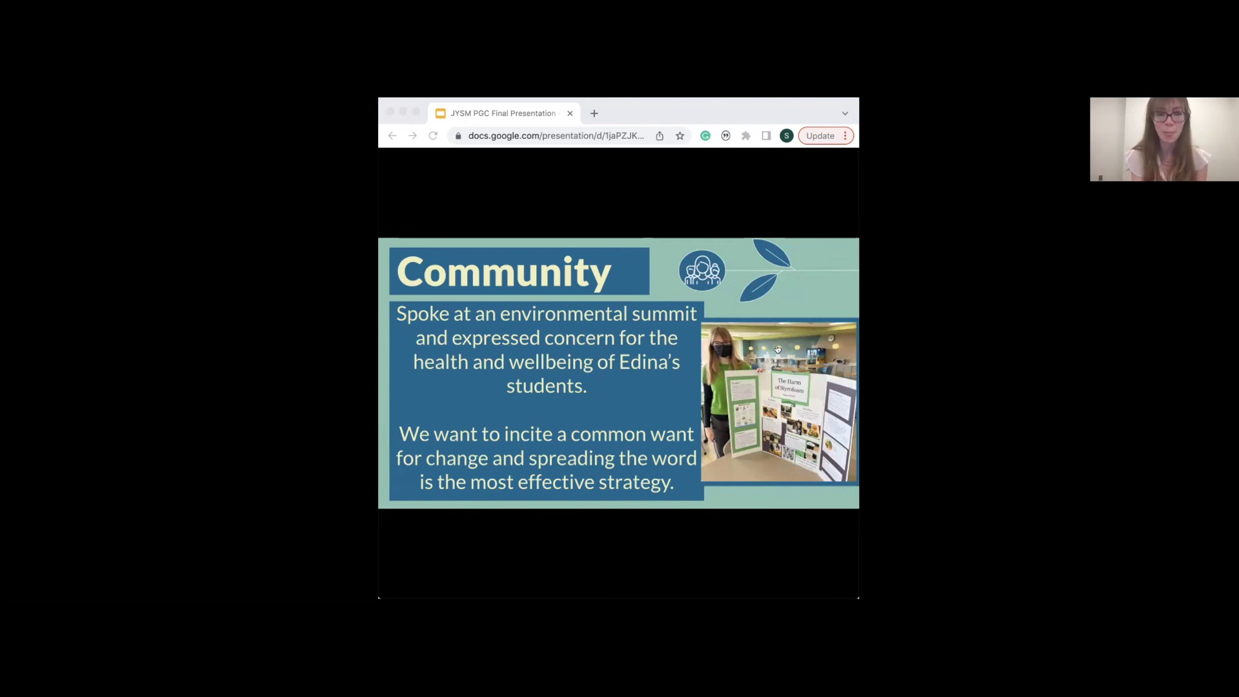
Advance the presentation from the Community slide to the PGC Thank You slide.
{"action": "left_click", "coordinate": [778, 350]}
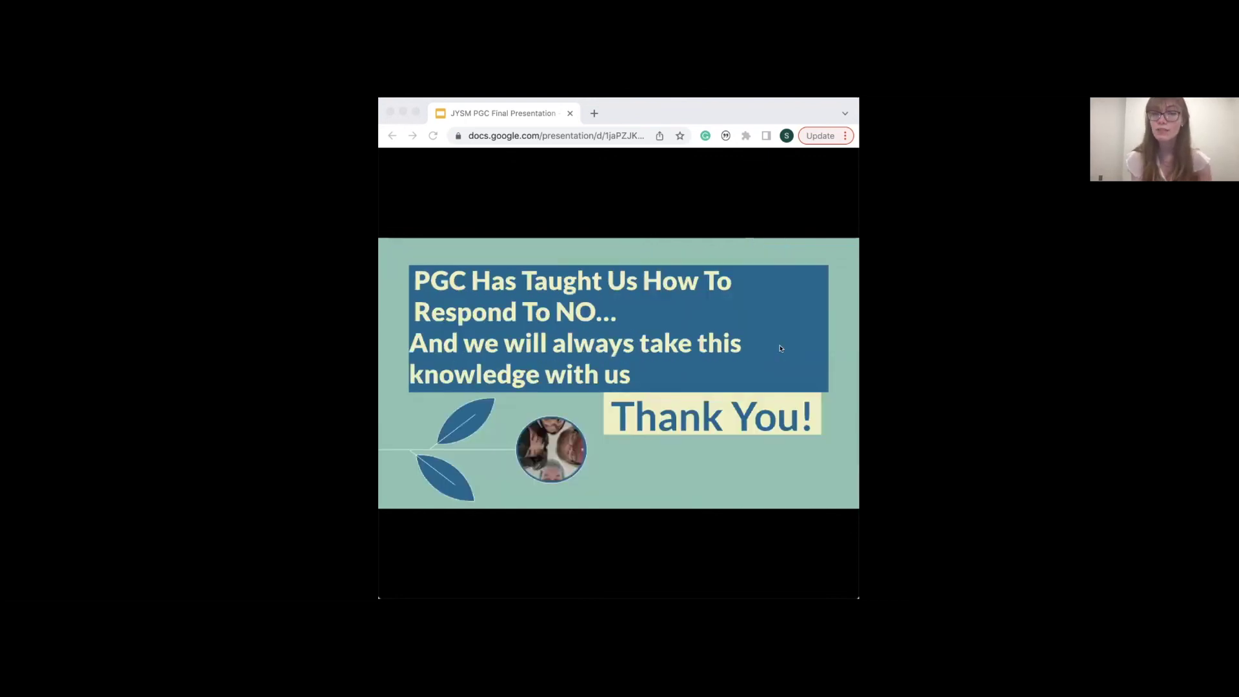